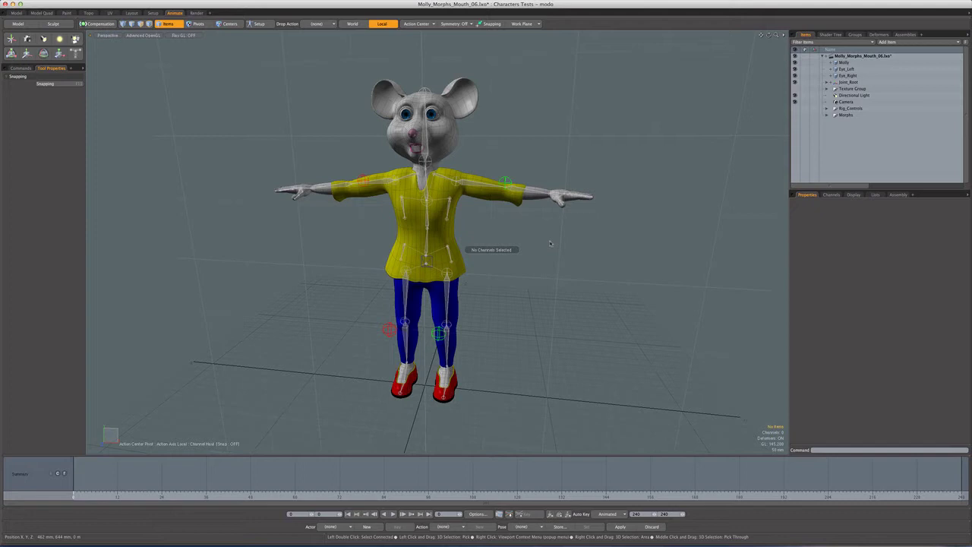
Step: Switch the viewport shading to Vertex Map with the character's left forearm and hand in close view
alt+drag(551, 239, 544, 252)
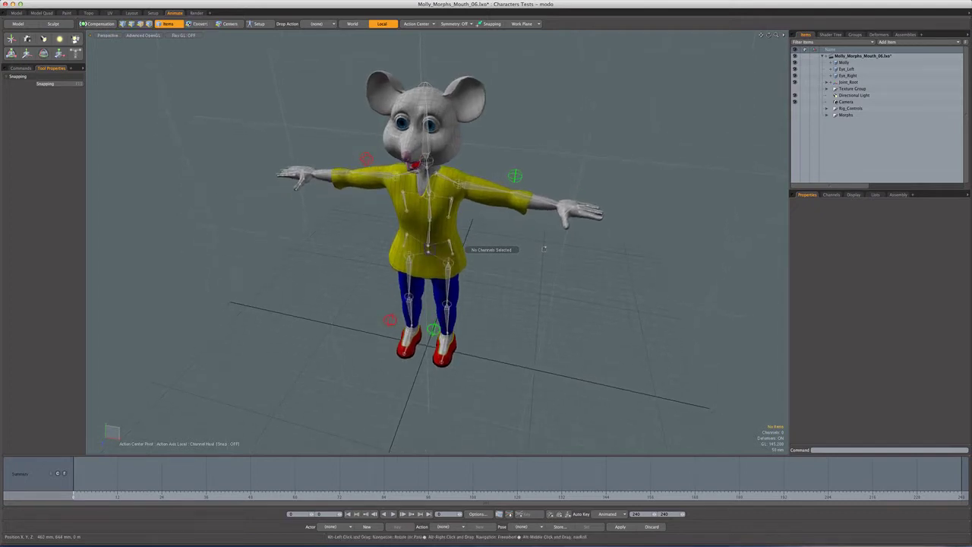
click(563, 216)
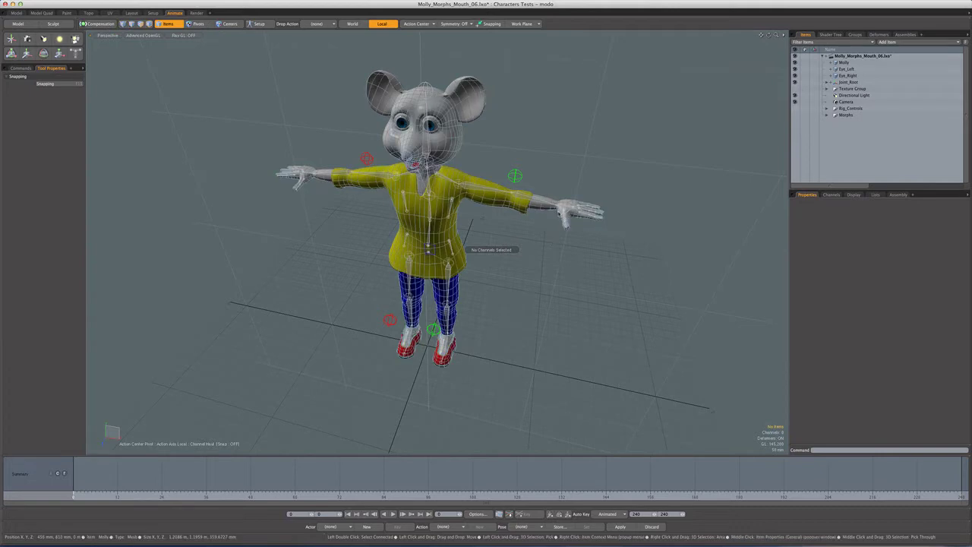
click(553, 263)
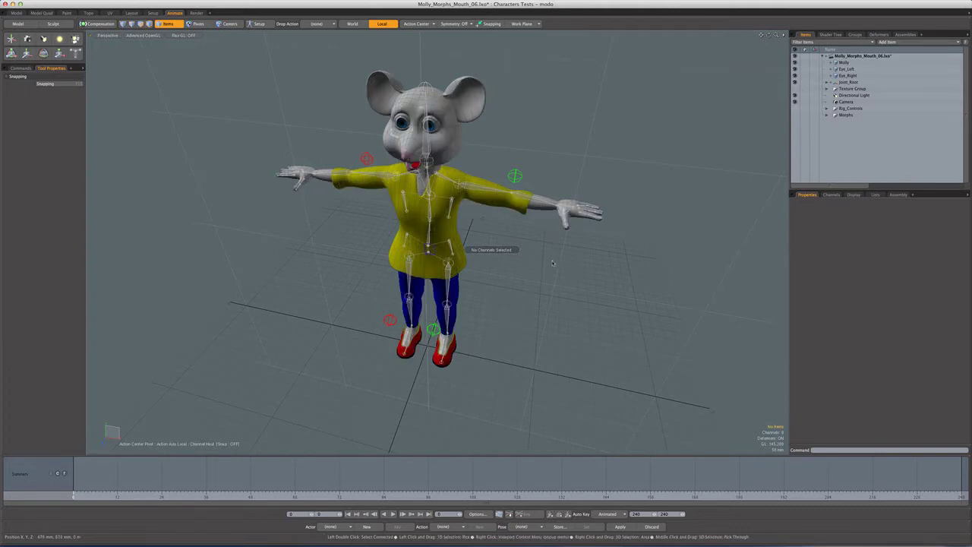
alt+drag(553, 262, 561, 242)
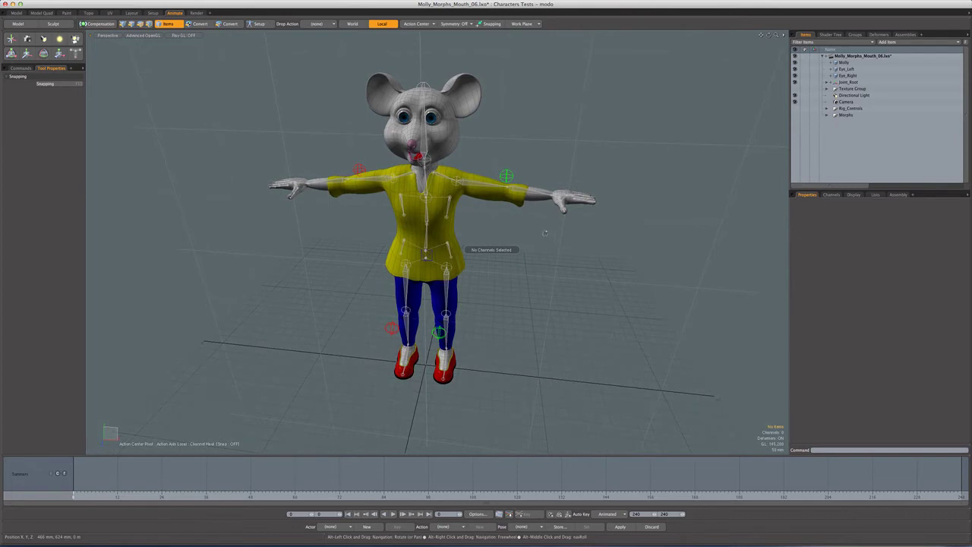
alt+drag(542, 228, 570, 227)
alt+drag(508, 251, 467, 298)
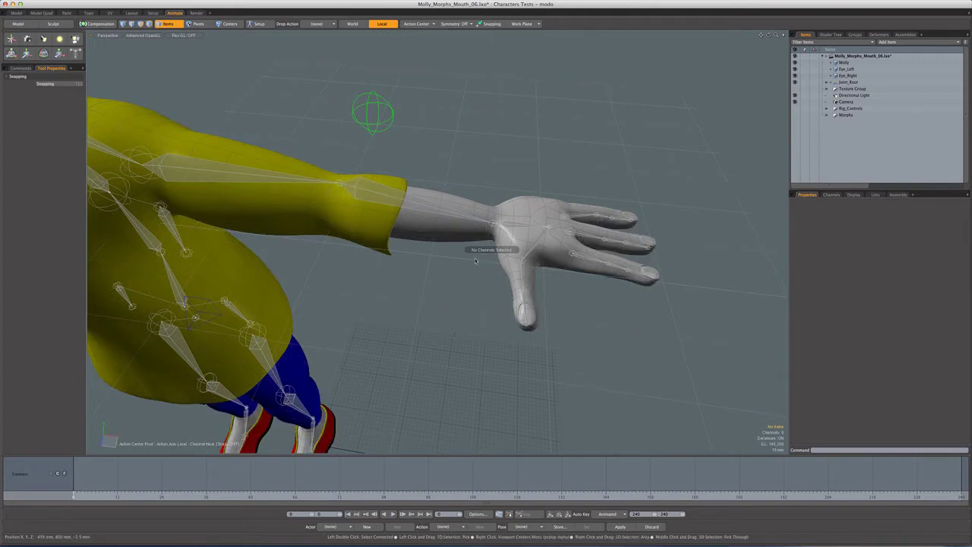
click(143, 35)
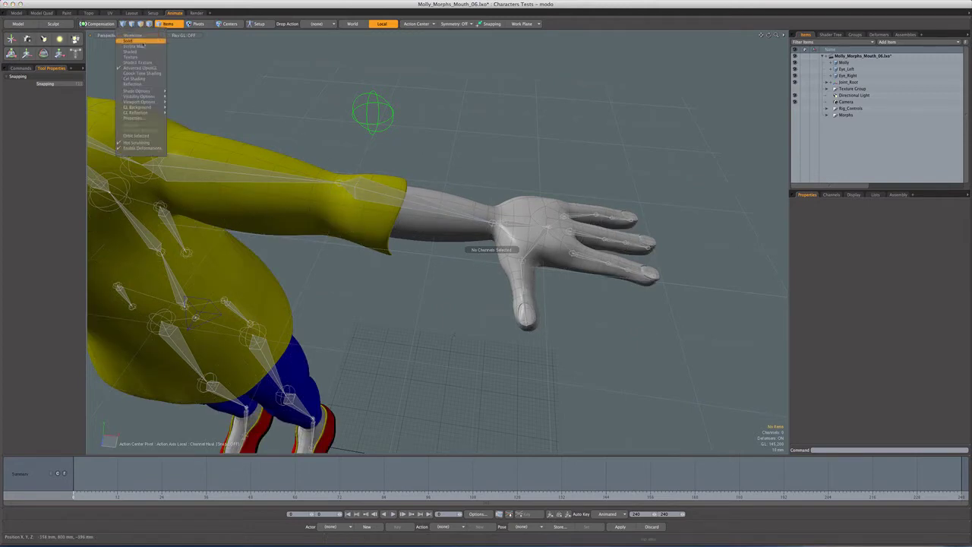
click(141, 45)
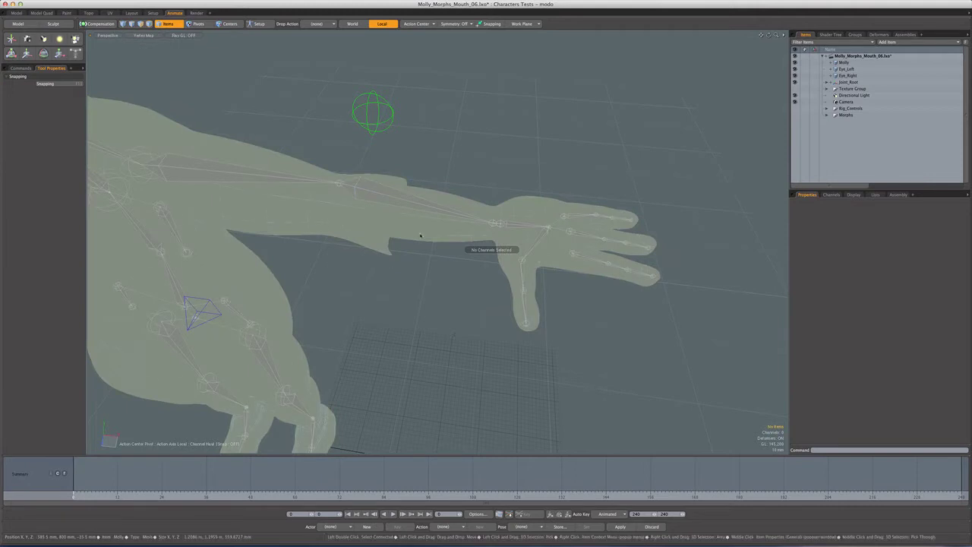
Step: Examine the weight influence of Joint_Forearm_L, Joint_Forearm_Ulna_L and Joint_Hand_L, and return the shading to Advanced OpenGL
click(390, 199)
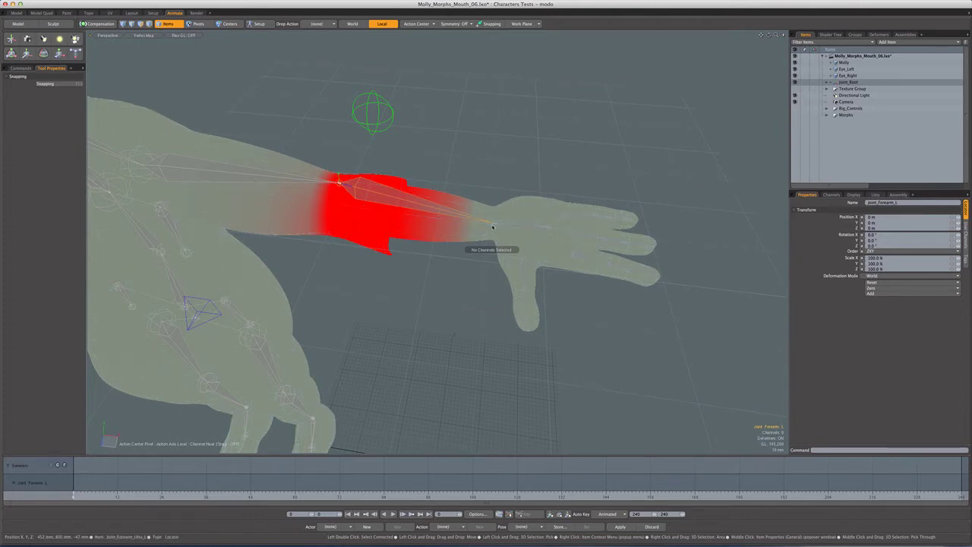
click(493, 224)
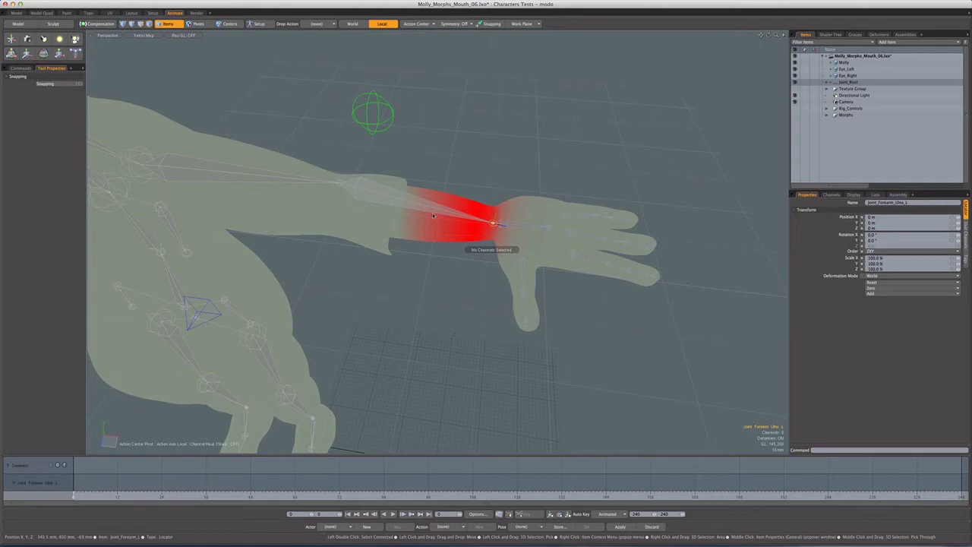
click(514, 227)
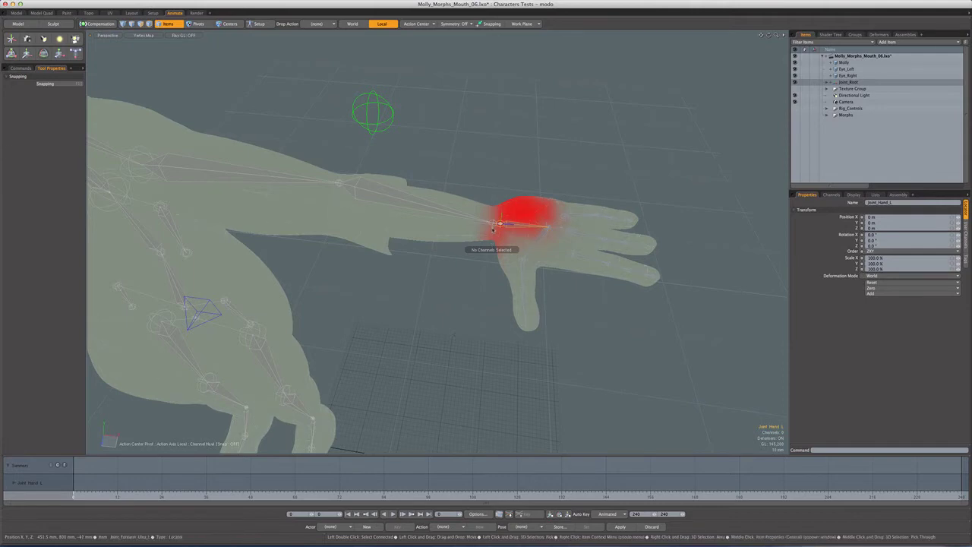
click(493, 224)
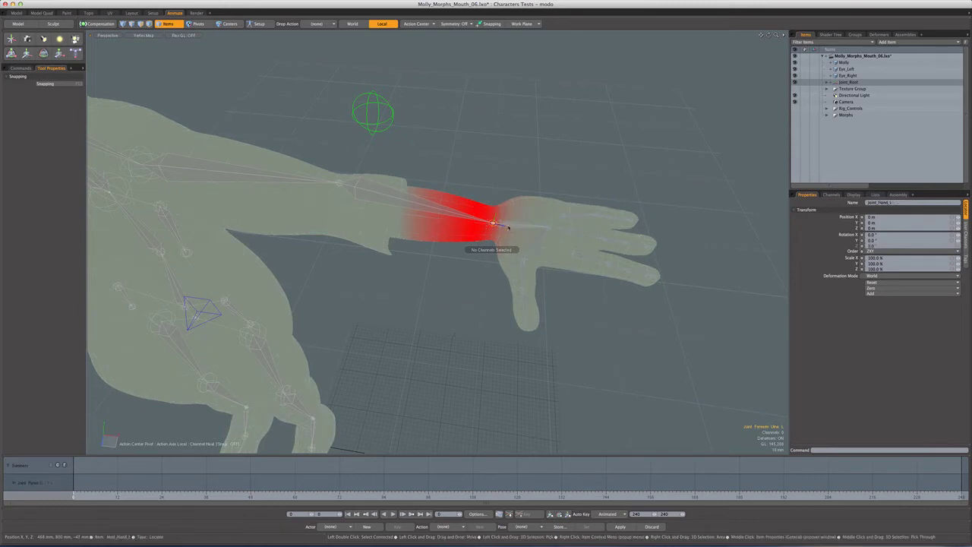
click(497, 225)
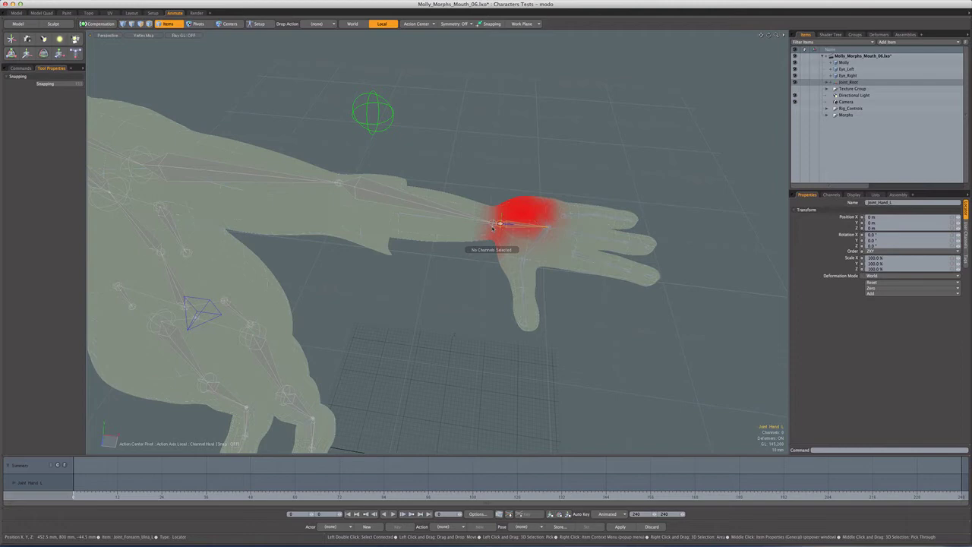
click(482, 223)
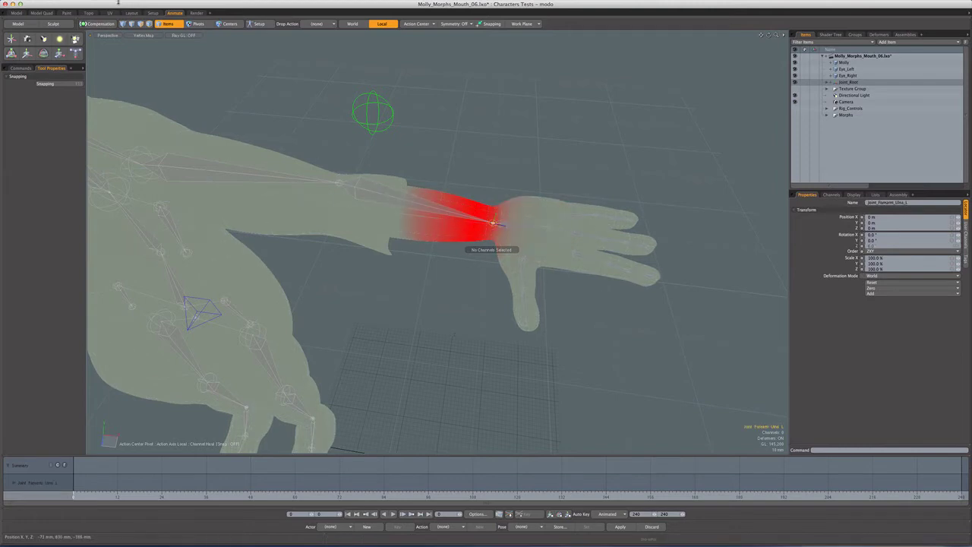
click(143, 35)
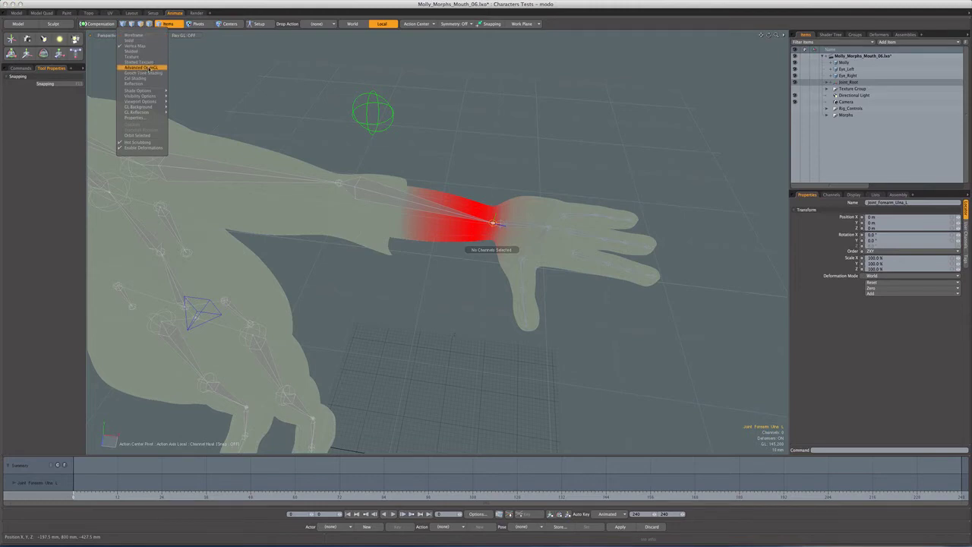
click(150, 69)
Step: Try rotating the left hand joint at the wrist and undo the last rotation
alt+drag(358, 296, 399, 303)
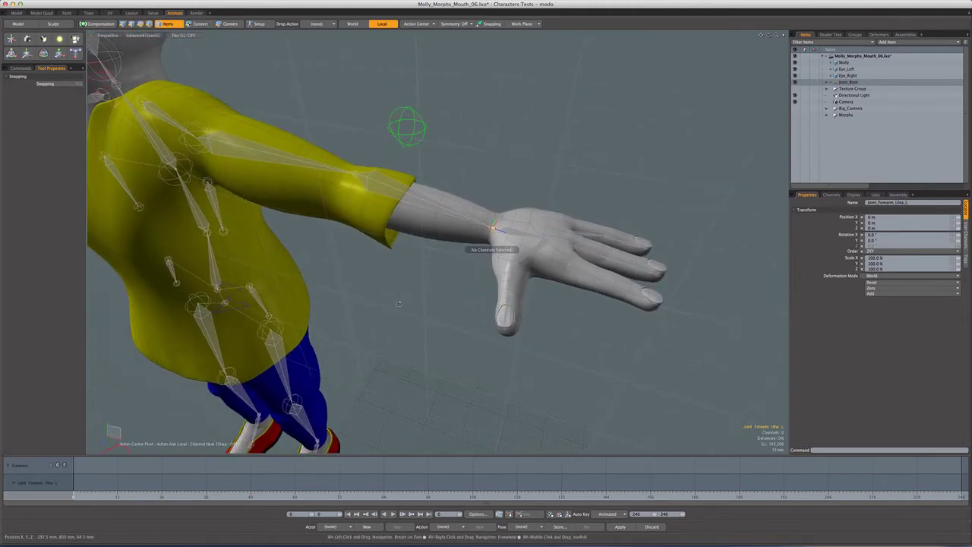
click(511, 234)
key(e)
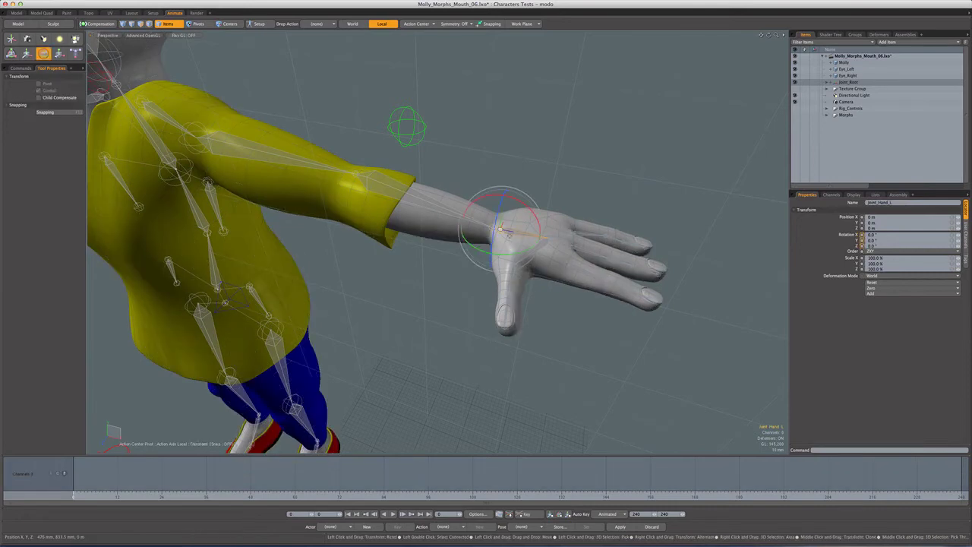
drag(517, 199, 423, 268)
drag(520, 193, 504, 269)
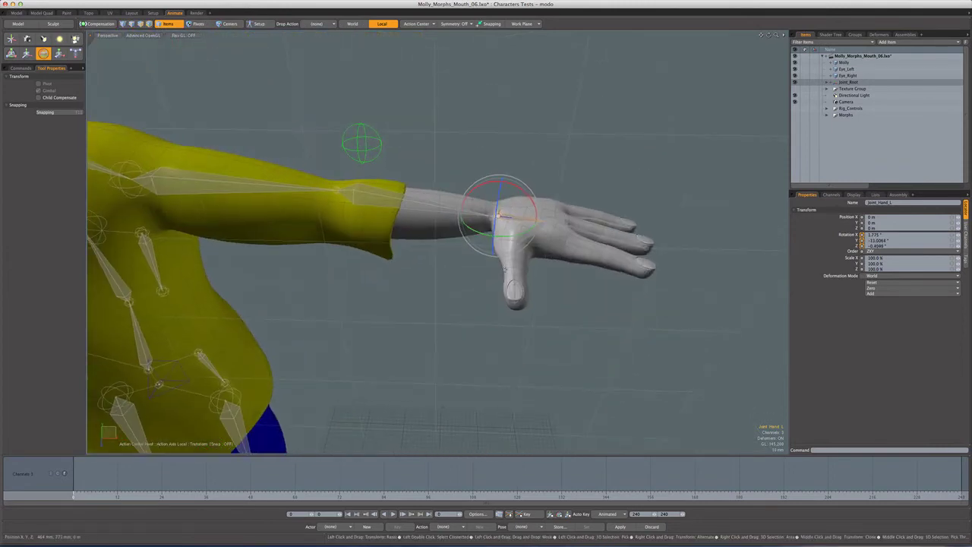
key(super+z)
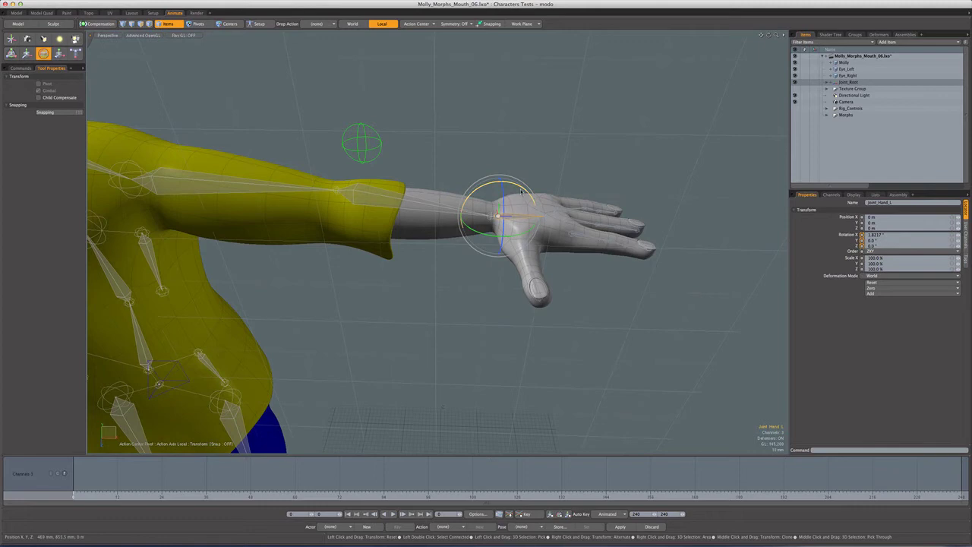
Step: Bend the left hand joint about its X axis, and reset its X rotation to 0
drag(519, 186, 501, 235)
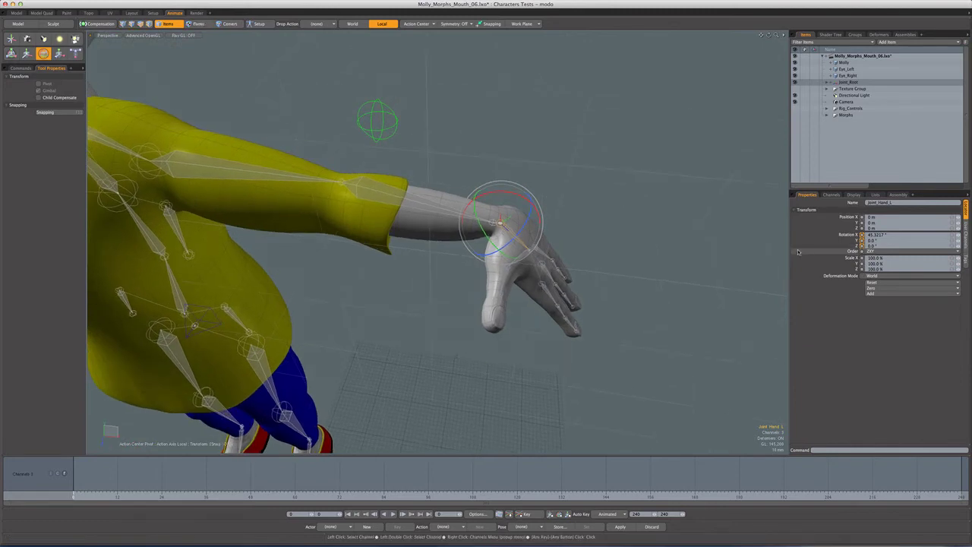
click(878, 235)
text(0)
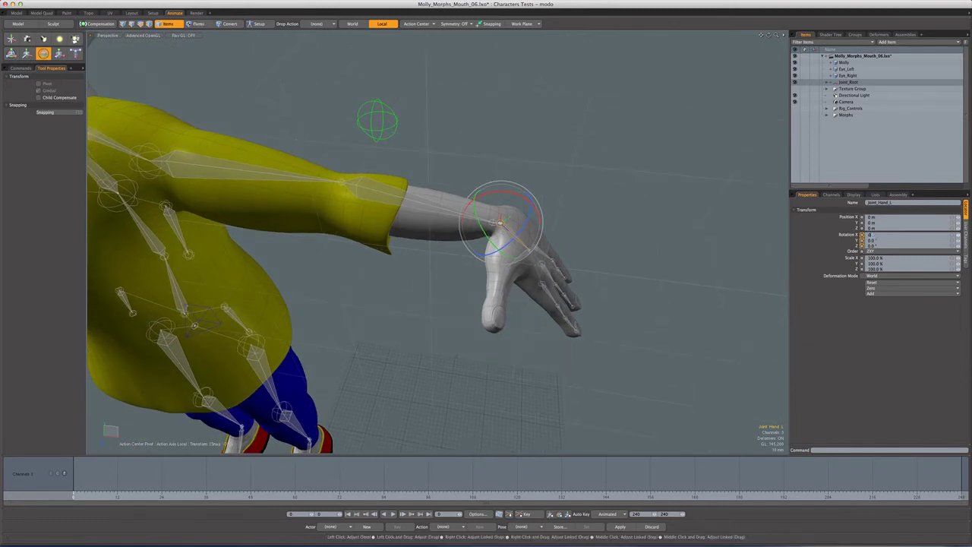
key(Return)
Step: Open the Arm_L assembly in the Setup layout and examine the Rotation Z link from Joint_Hand_L to Joint_Forearm_Ulna_L
alt+drag(646, 338, 540, 321)
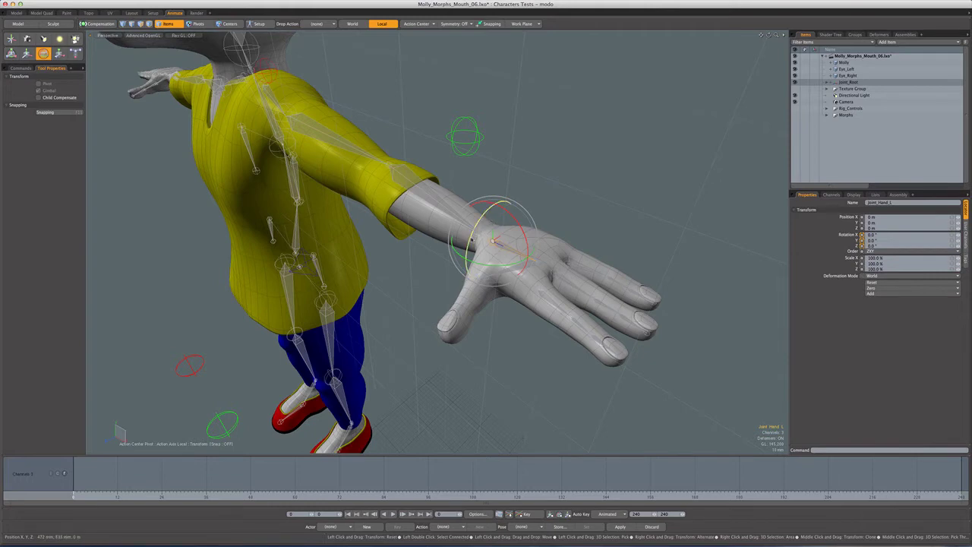
click(153, 13)
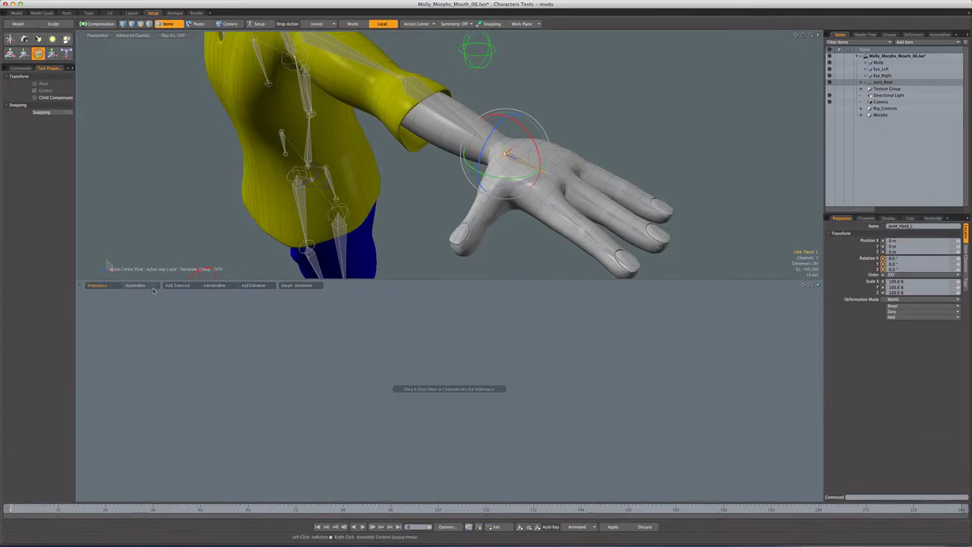
click(144, 285)
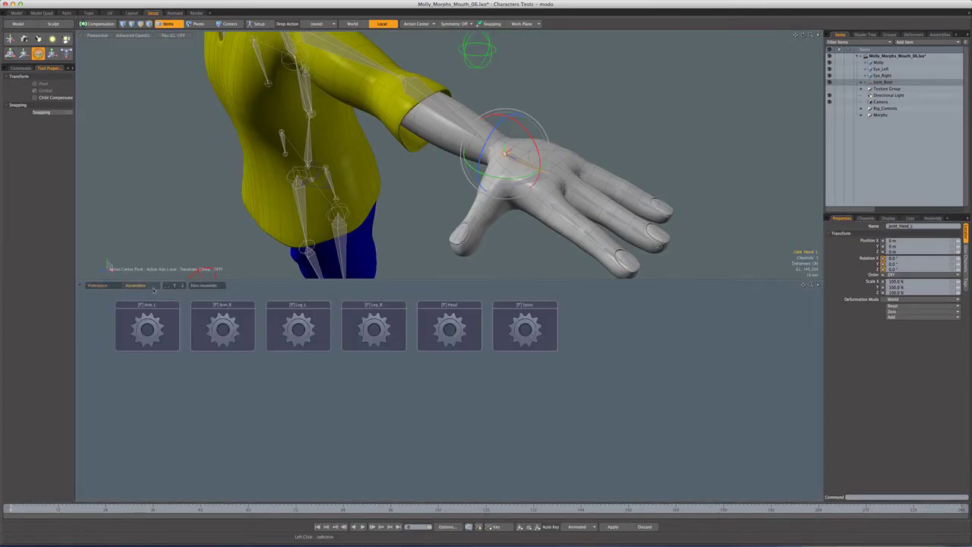
double_click(160, 325)
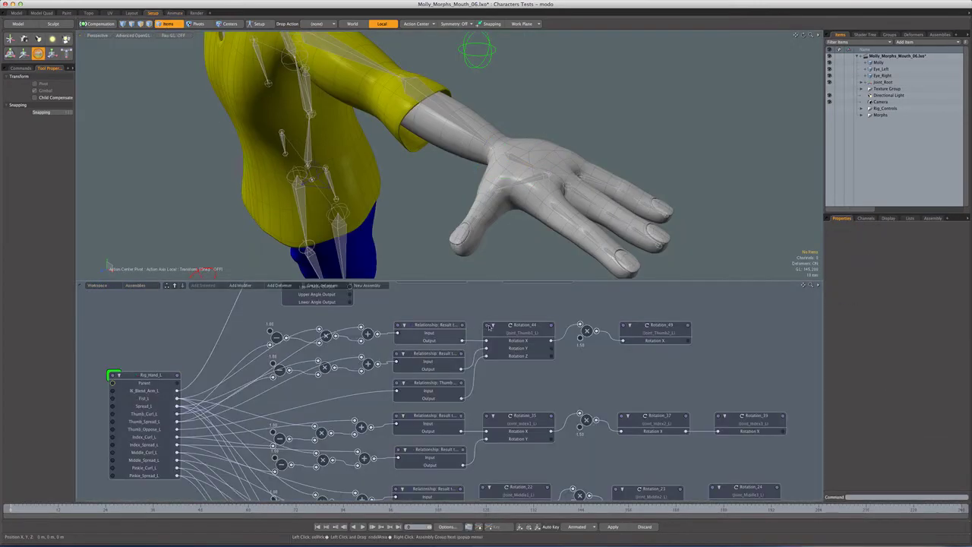
alt+shift+drag(498, 312, 484, 422)
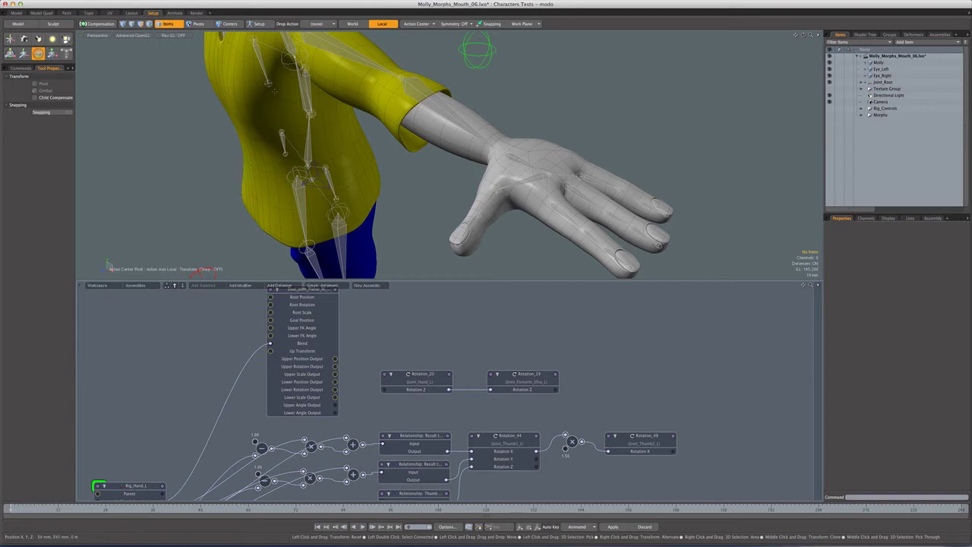
Step: In the Animate layout, twist the left hand joint about its Z axis to about -47.5°
click(175, 13)
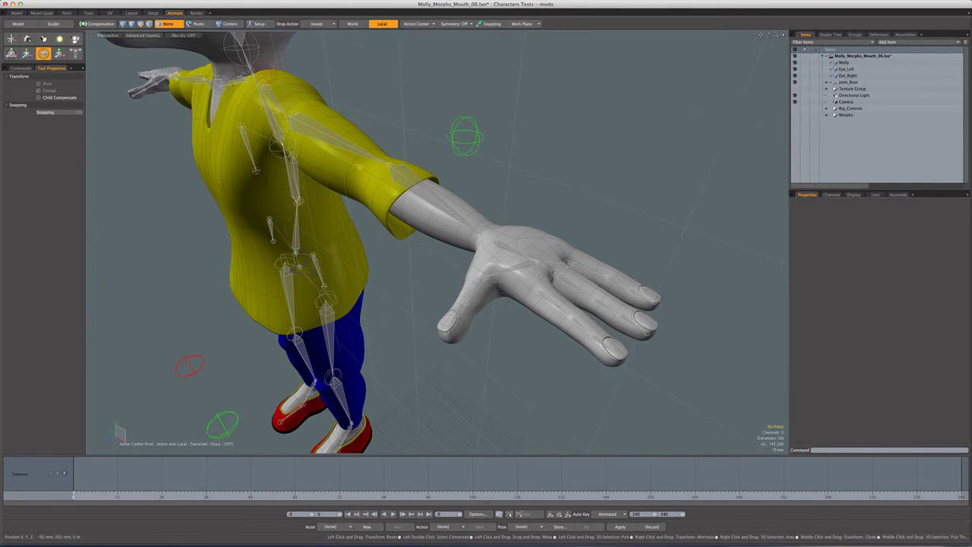
click(506, 249)
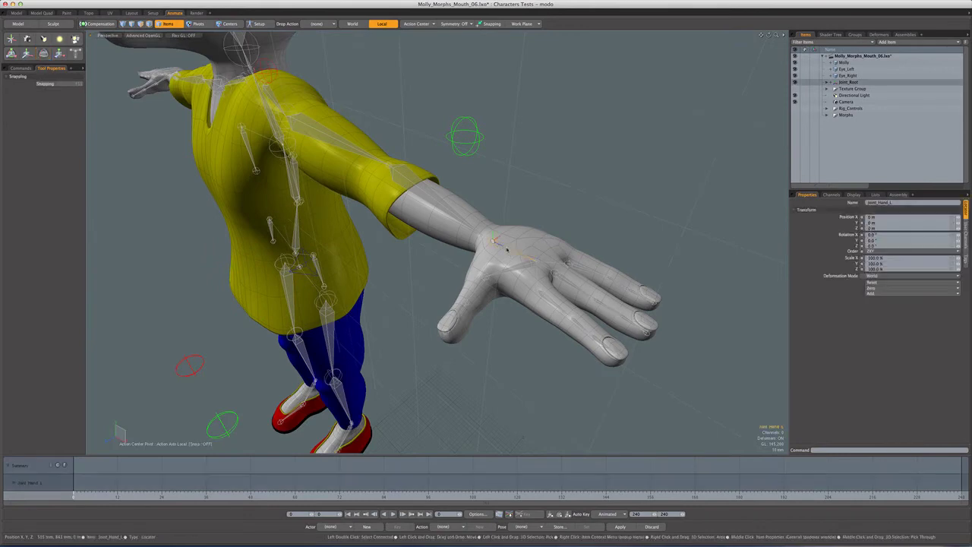
key(e)
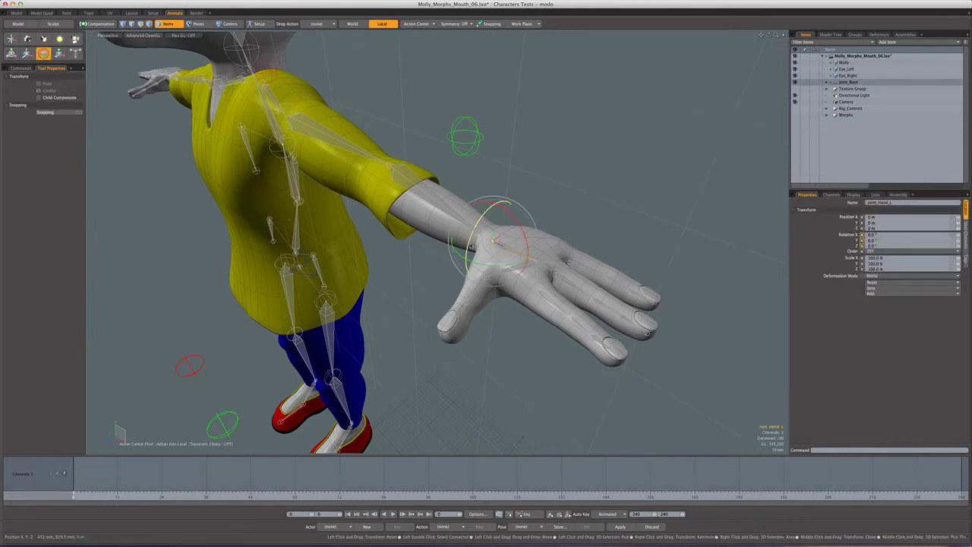
mouse_move(473, 245)
mouse_down()
mouse_move(474, 268)
mouse_move(474, 256)
mouse_up()
alt+drag(485, 280, 488, 274)
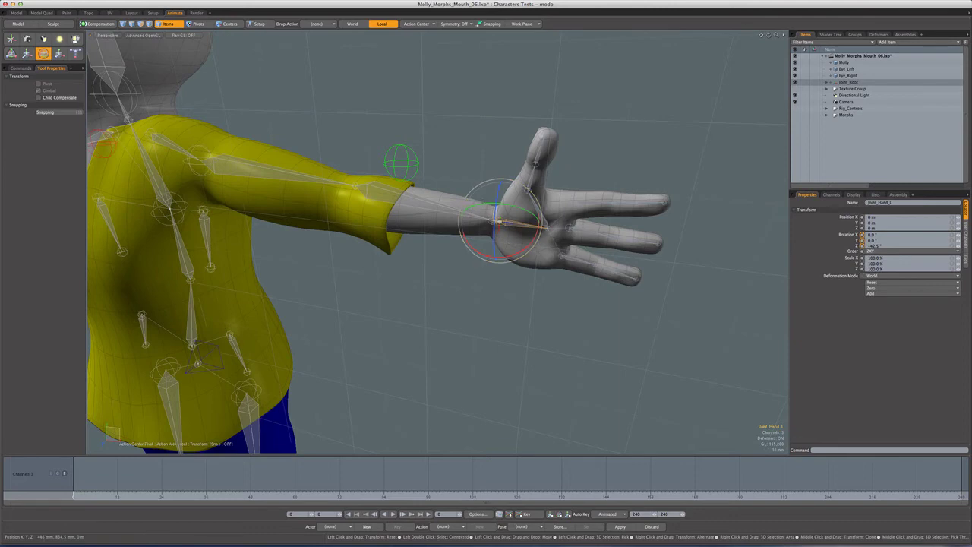
mouse_move(497, 199)
mouse_down()
mouse_move(496, 251)
mouse_move(493, 186)
mouse_up()
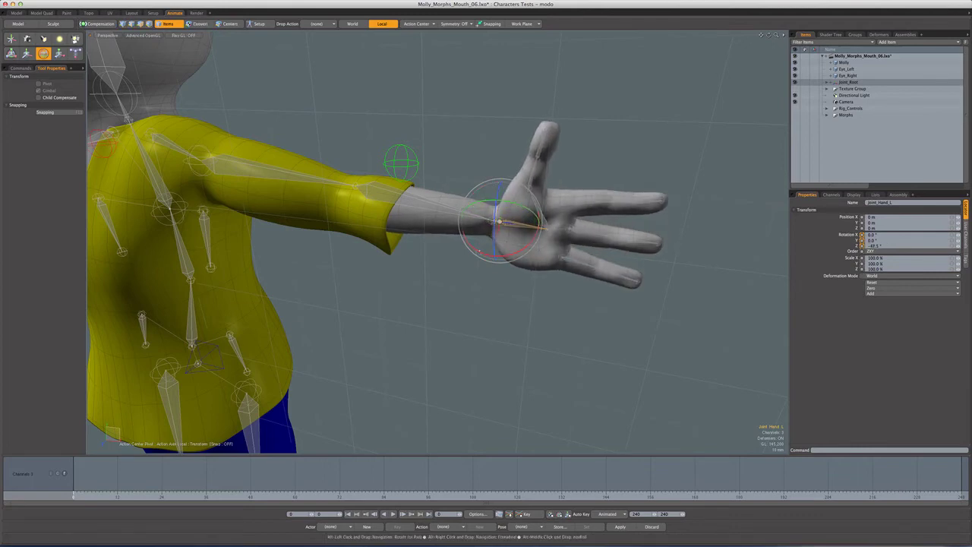
mouse_move(480, 248)
alt+mouse_down()
mouse_move(392, 307)
mouse_move(483, 253)
alt+mouse_up()
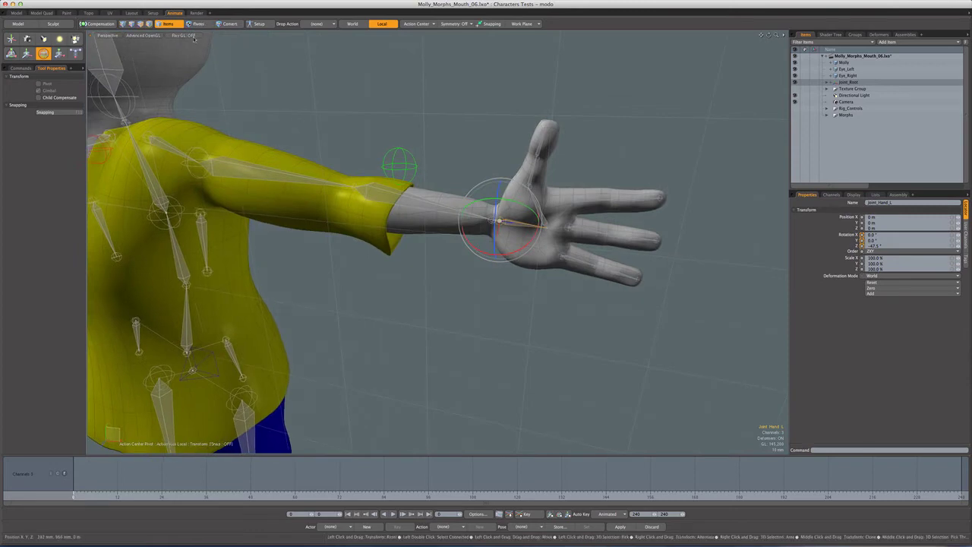
Step: Test the left wrist twist in the Render layout, leaving the hand joint's Z rotation at about -43.5°, and return to the Animate layout
click(196, 13)
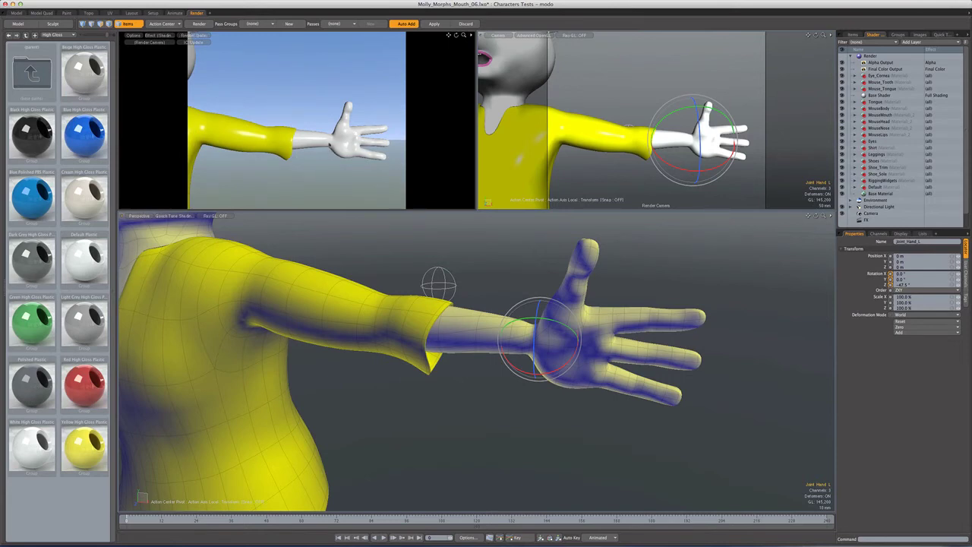
alt+drag(534, 354, 521, 380)
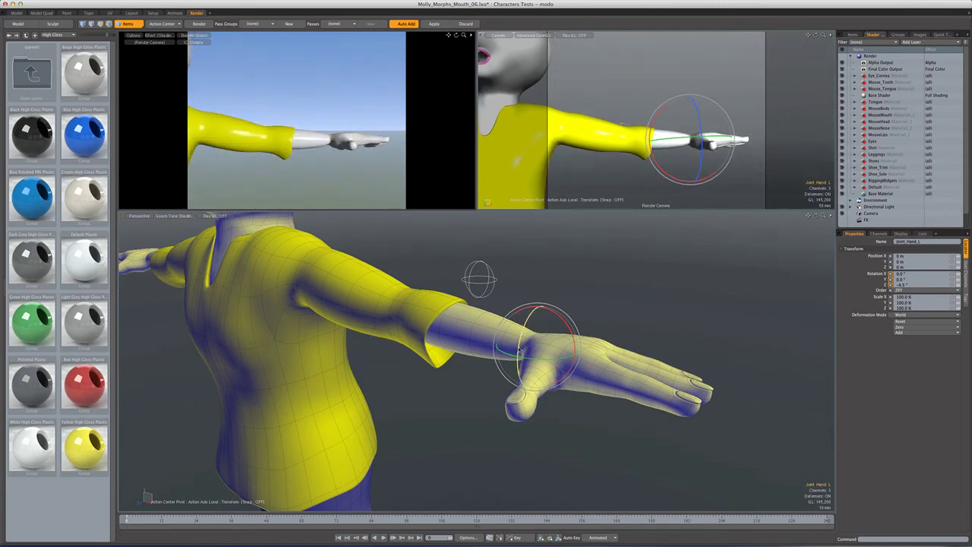
drag(519, 351, 527, 307)
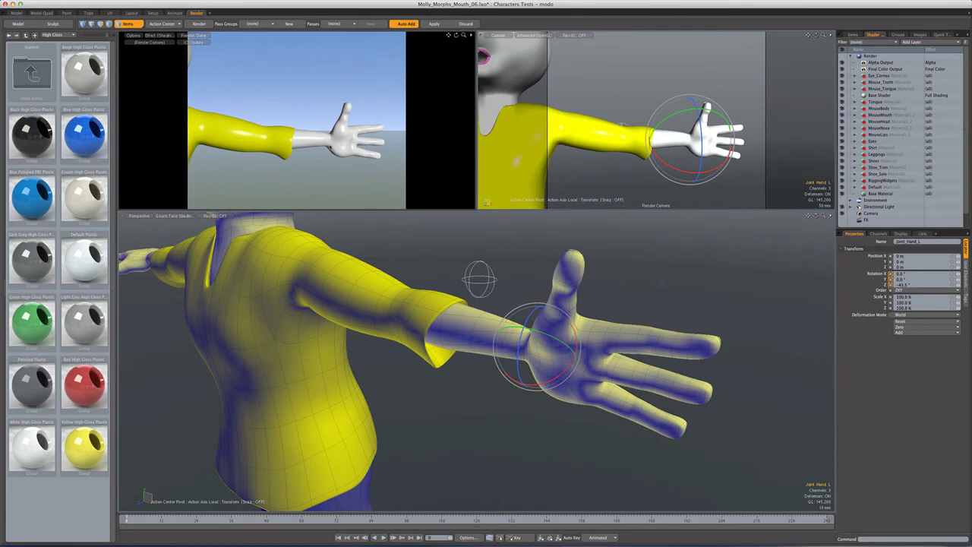
click(175, 13)
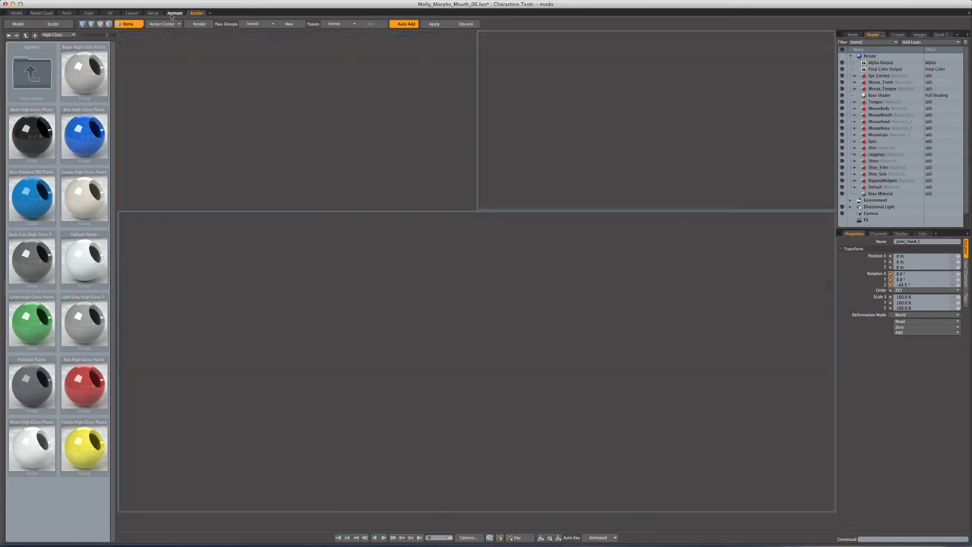
Step: Reset the left hand joint's rotation to 0 on all three axes in the Animate layout
alt+drag(373, 200, 432, 289)
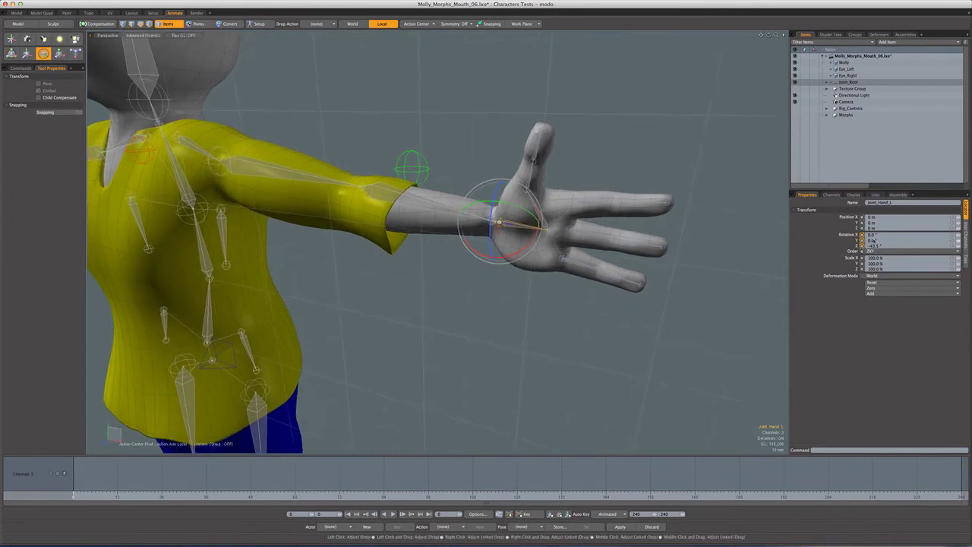
click(872, 235)
text(0)
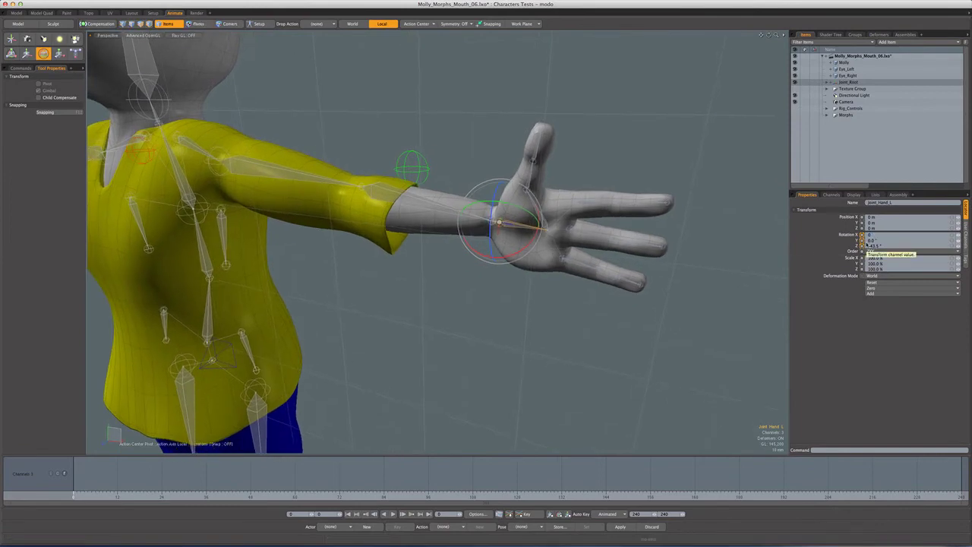
key(ctrl+Return)
alt+drag(600, 302, 567, 309)
key(q)
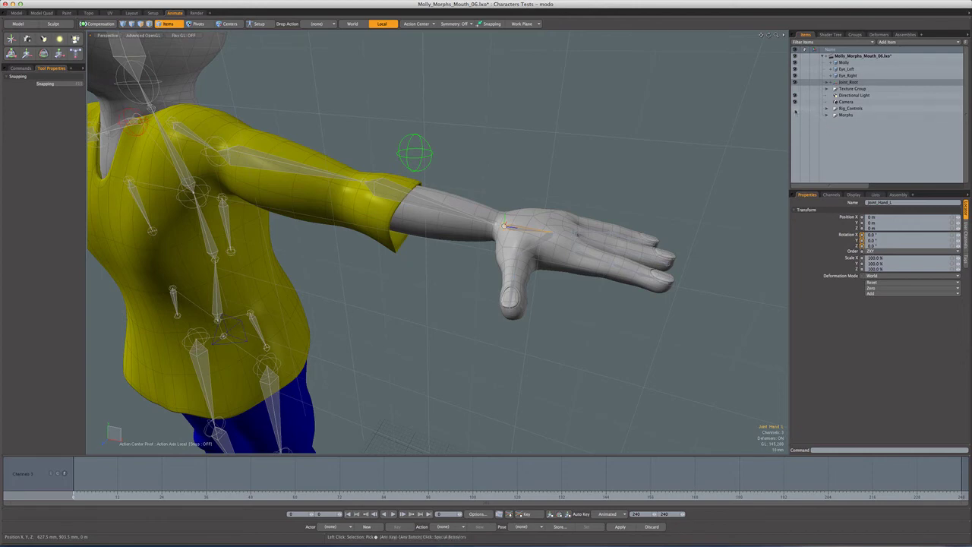
Step: Make the Rig_Controls group visible and move the left arm's IK goal at the wrist to about -53.5 mm in X
click(796, 109)
alt+drag(590, 310, 563, 319)
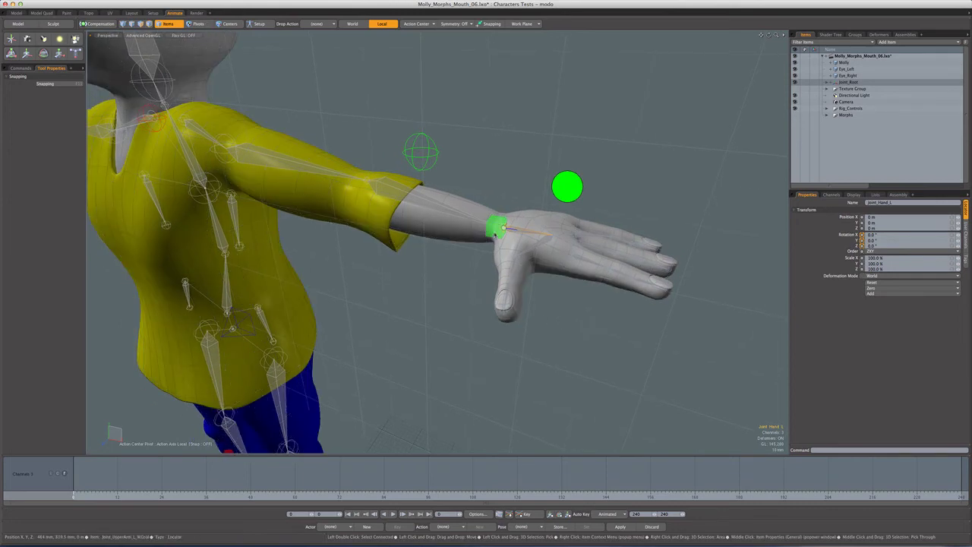
click(494, 232)
key(y)
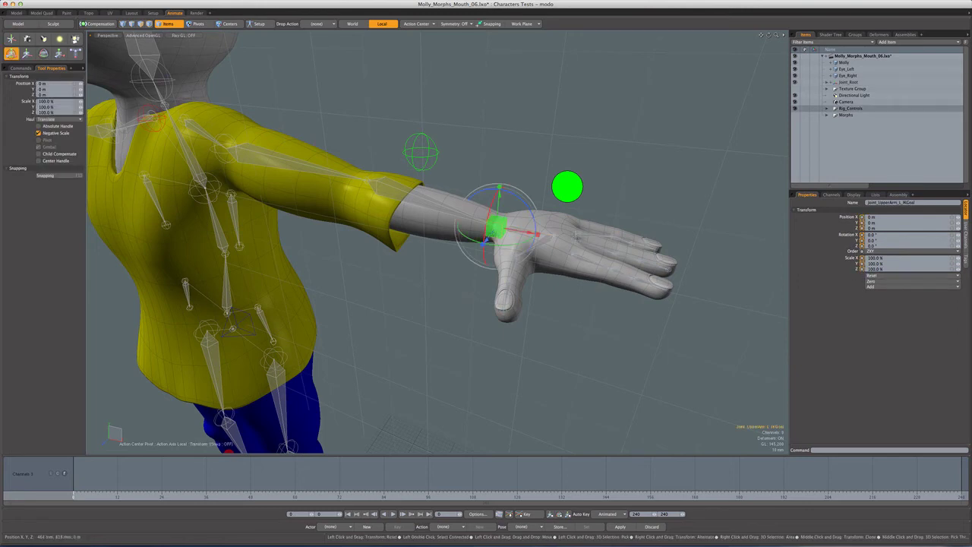
key(space)
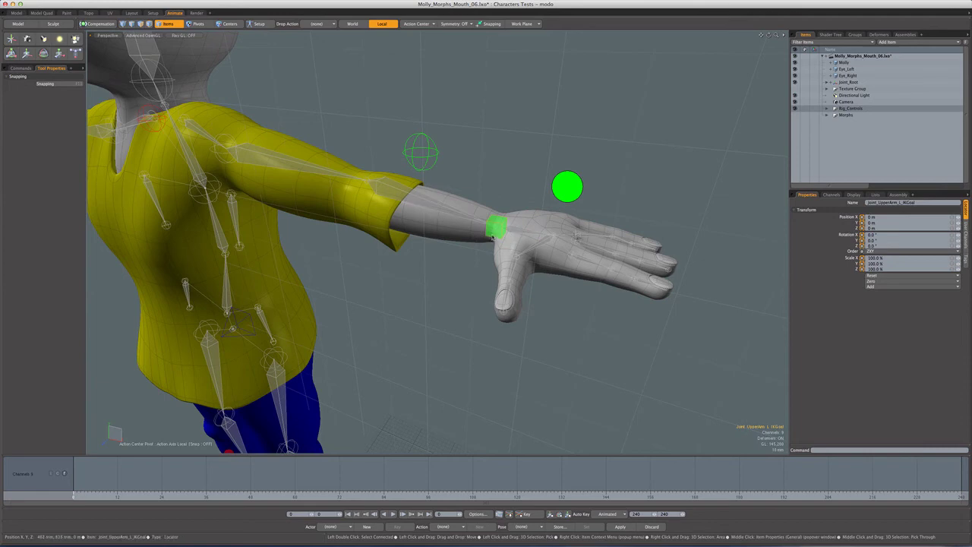
key(y)
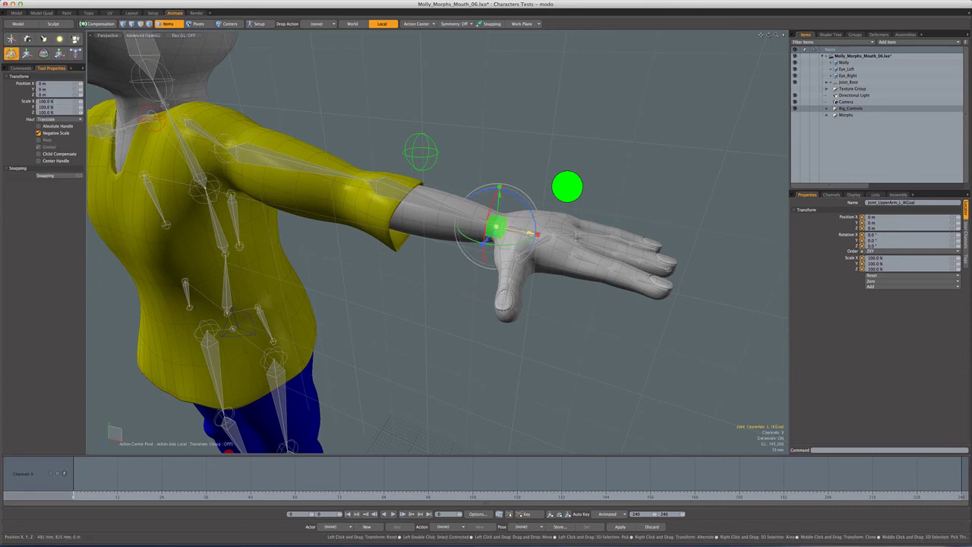
drag(495, 226, 446, 217)
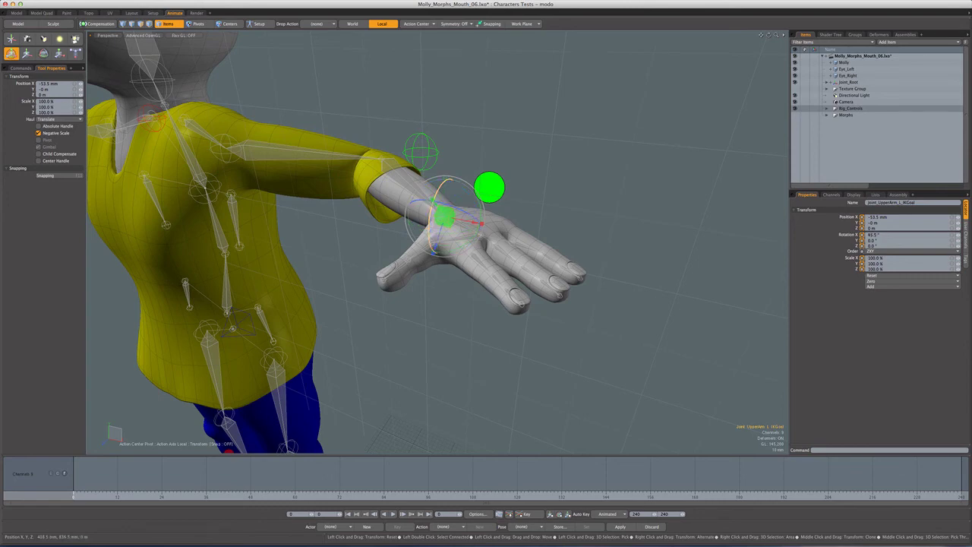
Step: Try rotating the left arm's IK goal about its X axis, and undo the rotation
drag(430, 228, 439, 252)
drag(430, 206, 437, 249)
key(super+z)
key(q)
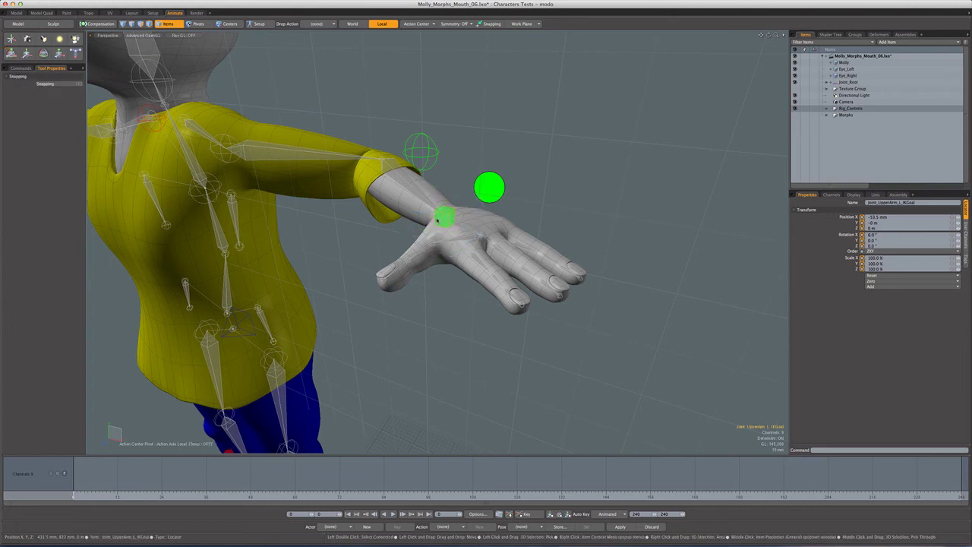
Step: Bend the left hand joint about its X axis to about 34.5°
click(448, 220)
key(e)
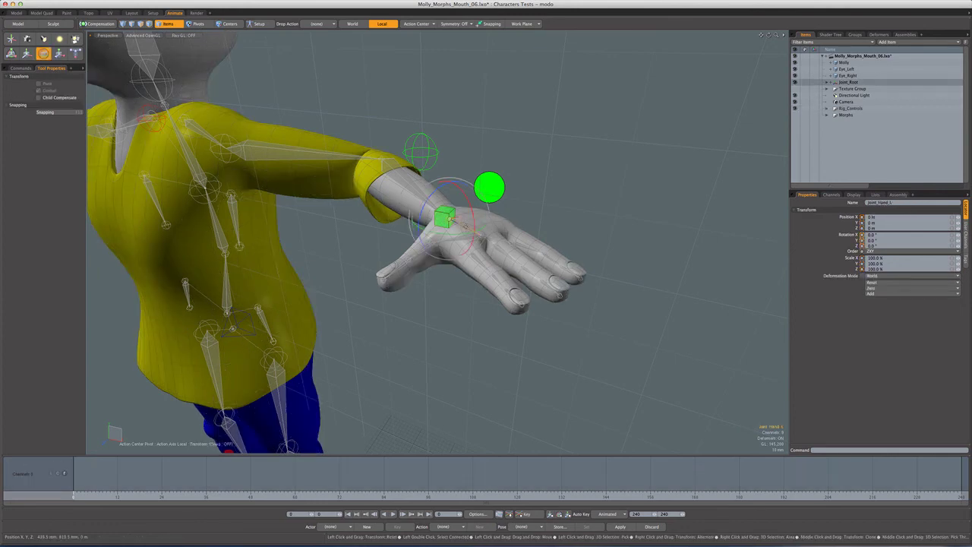
drag(465, 228, 467, 254)
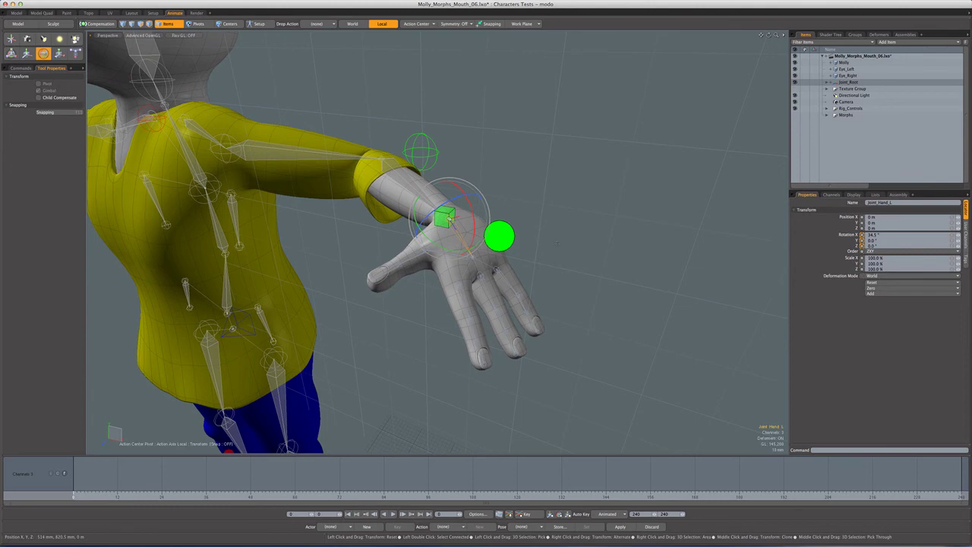
Step: Twist the left hand joint about its Z axis to about -37° and view the pose in the Render layout
alt+drag(583, 241, 609, 243)
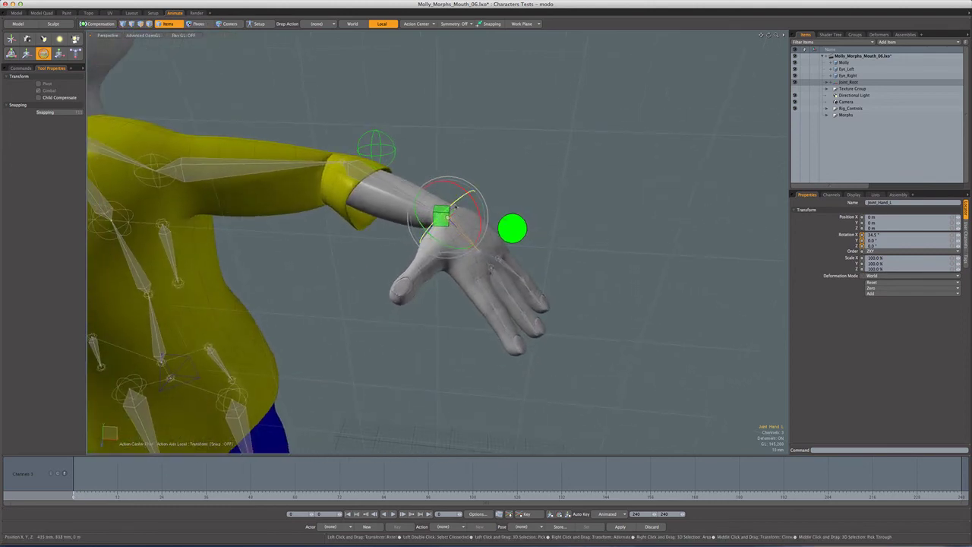
mouse_move(467, 228)
mouse_down()
mouse_move(471, 203)
mouse_move(456, 213)
mouse_up()
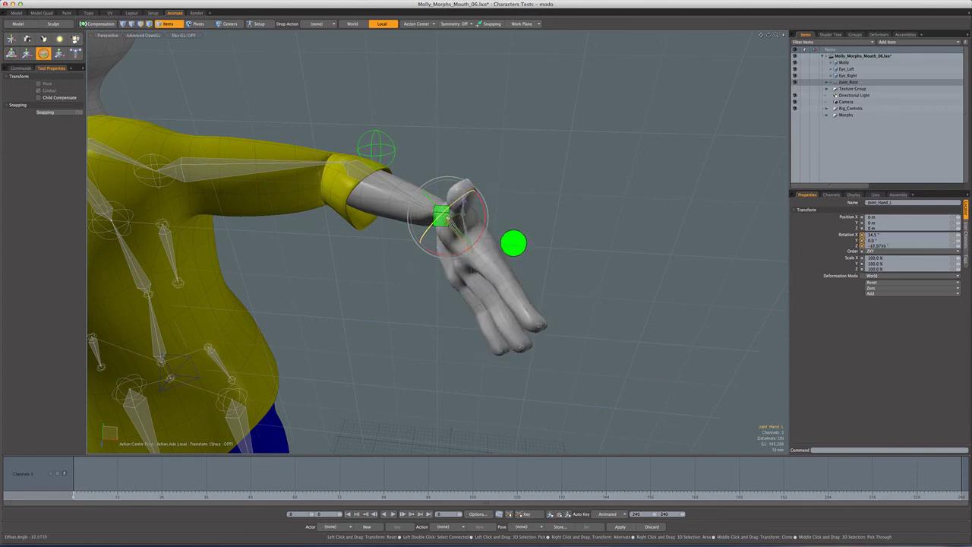
click(196, 12)
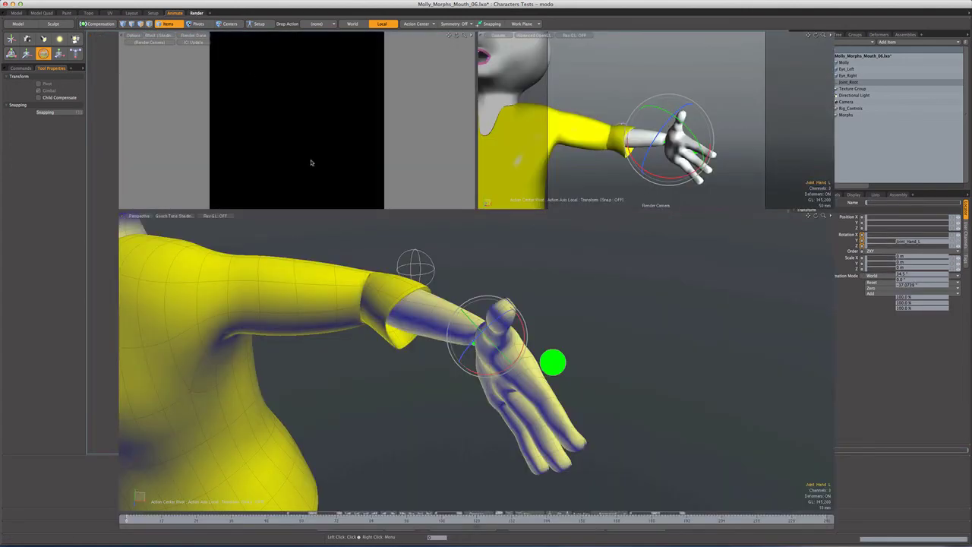